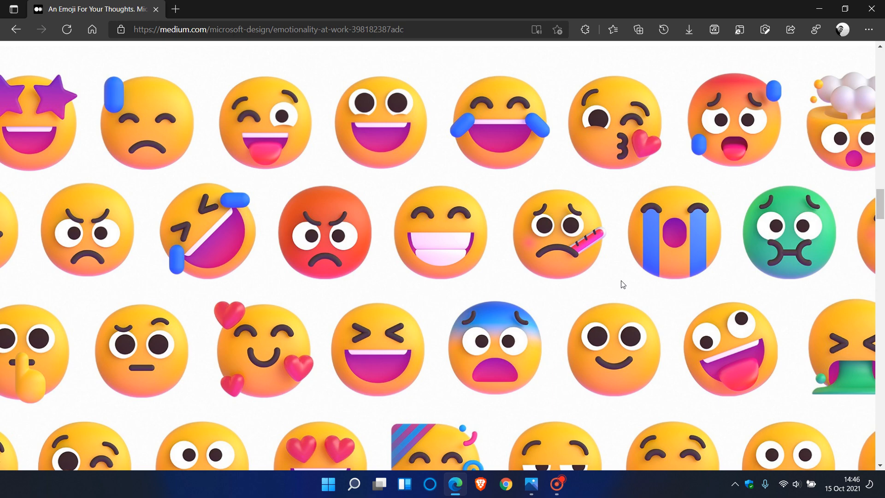
pyautogui.scroll(10, 552, 284)
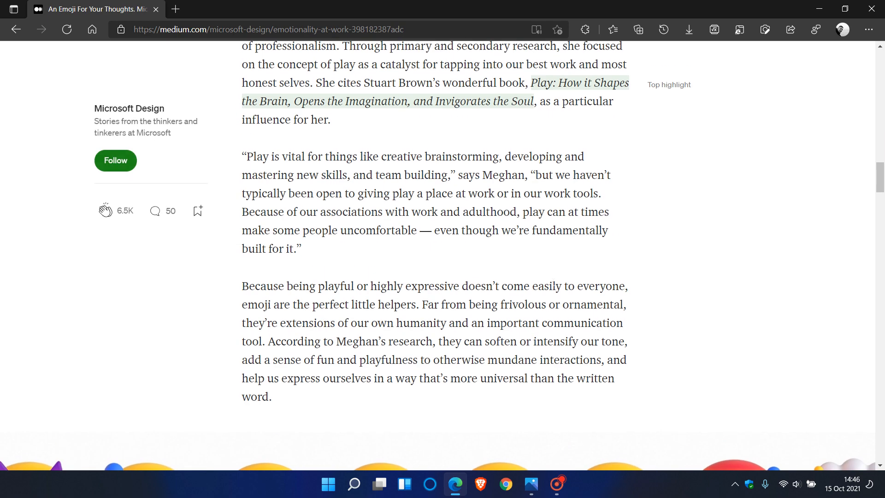
pyautogui.scroll(10, 553, 283)
pyautogui.scroll(10, 552, 283)
pyautogui.scroll(10, 552, 284)
pyautogui.scroll(3, 553, 283)
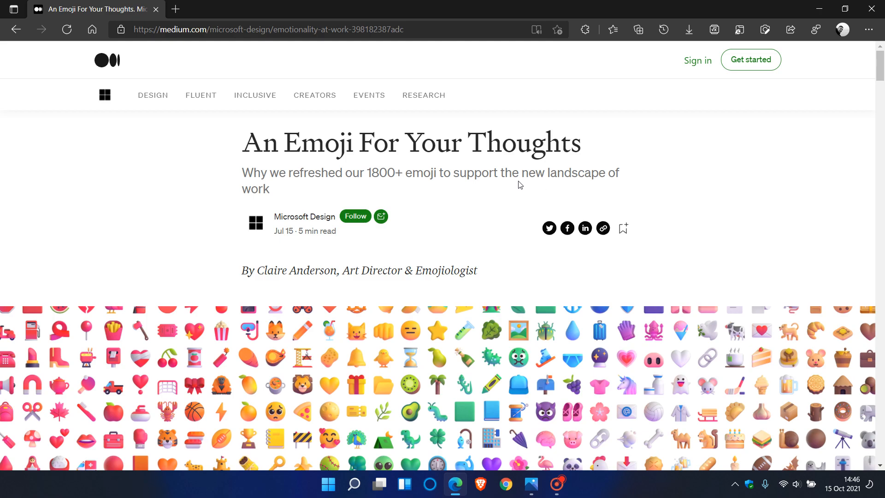
pyautogui.scroll(-4, 520, 185)
pyautogui.scroll(-4, 521, 185)
pyautogui.scroll(-5, 520, 185)
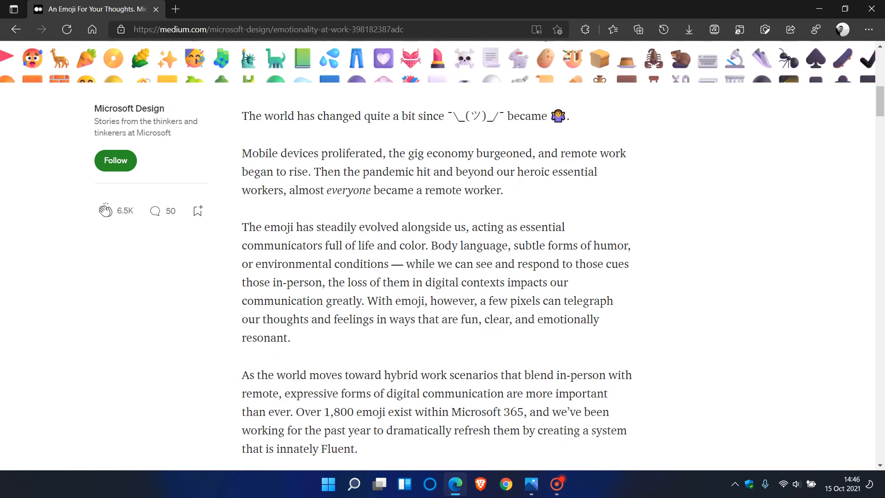
pyautogui.scroll(-4, 520, 184)
pyautogui.scroll(-2, 546, 167)
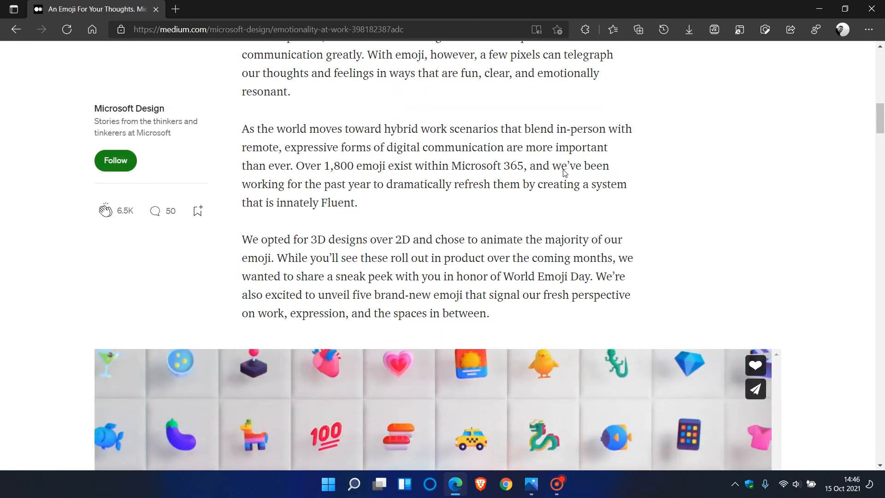
pyautogui.scroll(-6, 562, 169)
pyautogui.scroll(-6, 562, 169)
pyautogui.scroll(6, 562, 169)
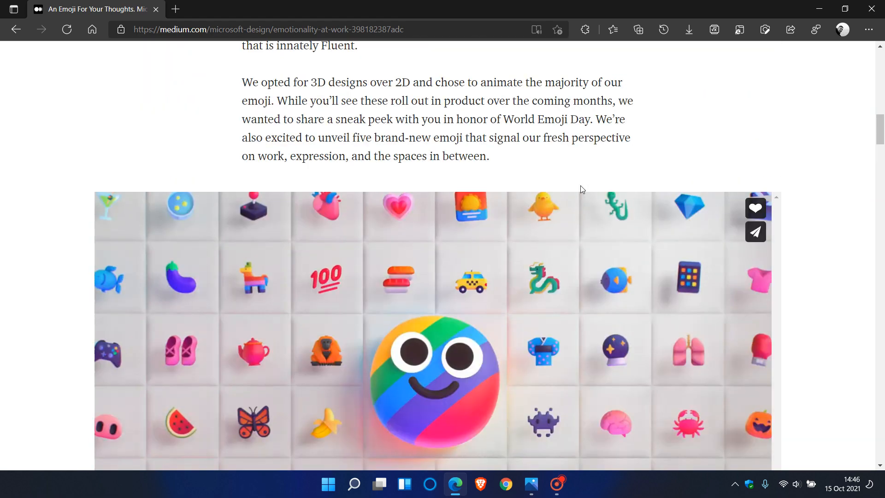
pyautogui.scroll(4, 581, 185)
pyautogui.scroll(6, 581, 185)
pyautogui.scroll(6, 580, 186)
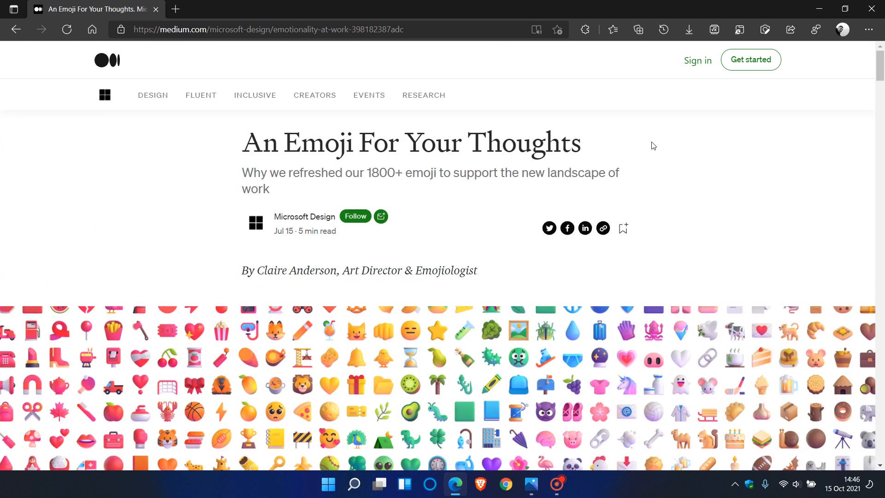
# Step: Minimize Edge and open Windows-11-Build-22478-emoji.jpg in Photos from the taskbar
pyautogui.click(819, 8)
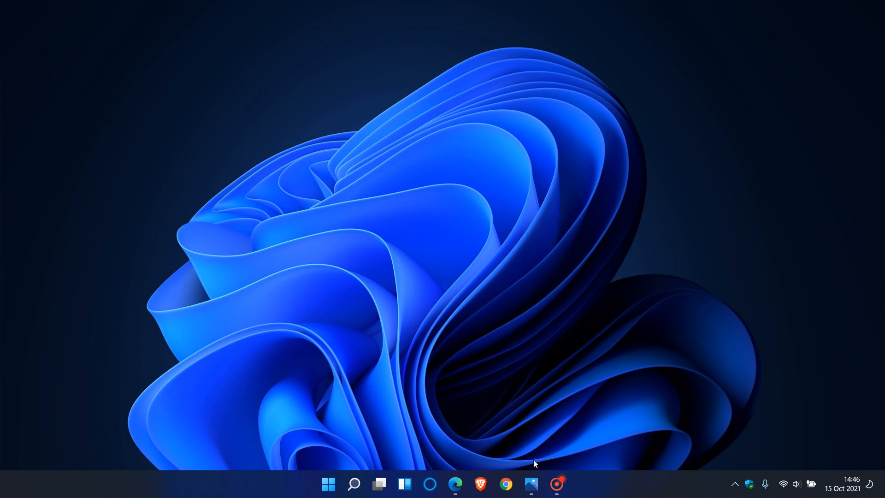
pyautogui.click(531, 484)
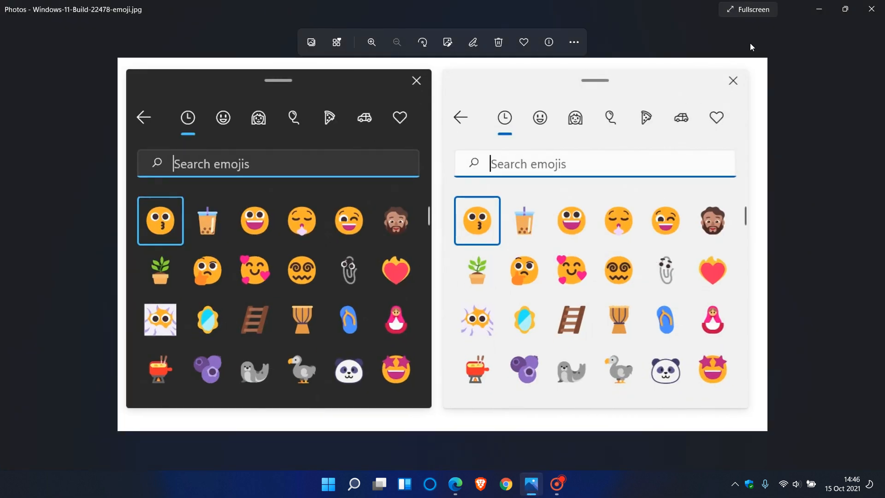
# Step: Switch the emoji comparison screenshot to full-screen view in Photos
pyautogui.click(753, 11)
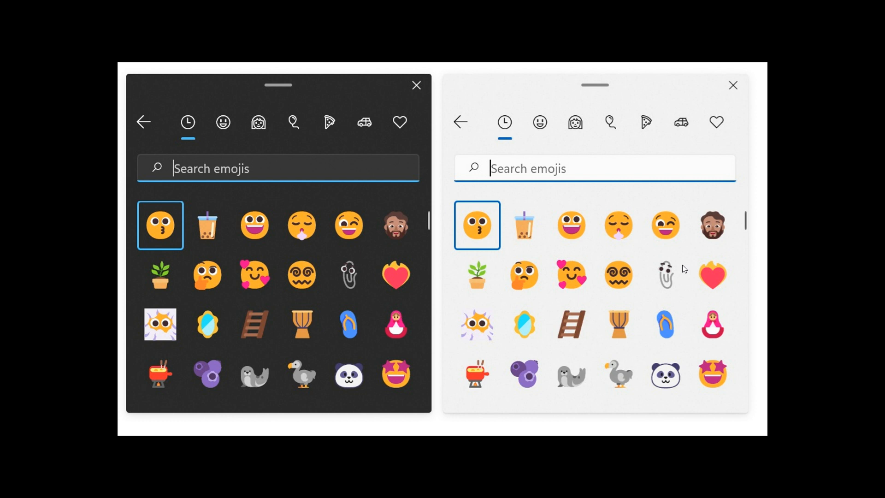
pyautogui.press('super+period')
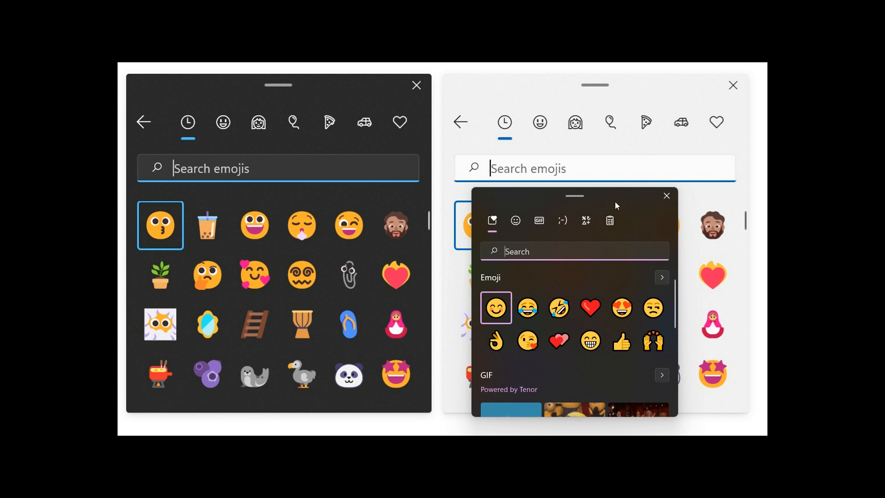
pyautogui.moveTo(615, 202); pyautogui.dragTo(609, 149)
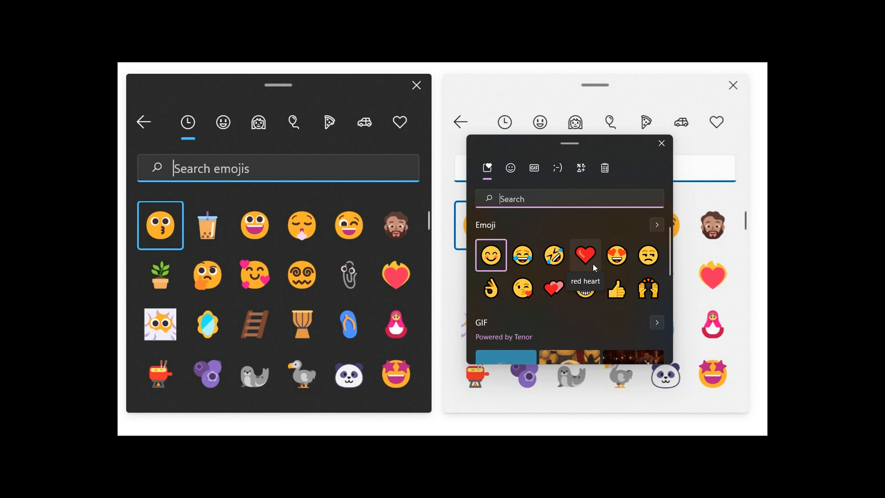
pyautogui.click(513, 168)
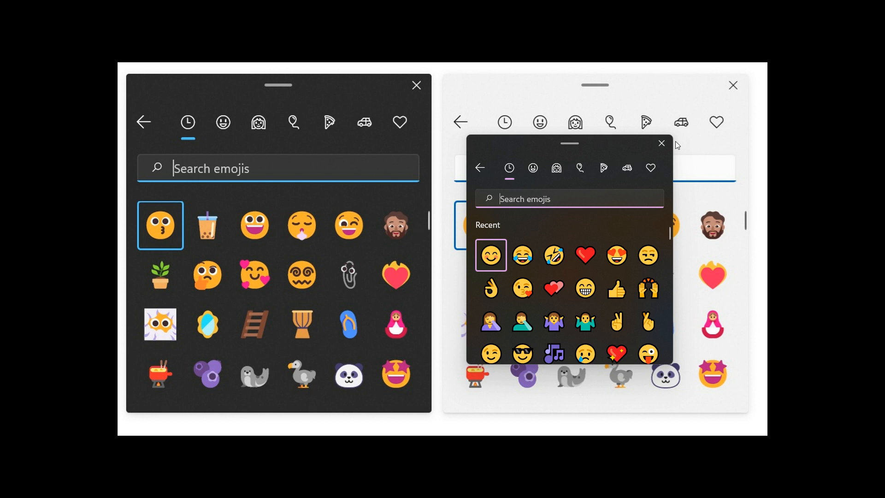
# Step: Close the emoji panel and exit Photos full-screen view with Esc
pyautogui.click(663, 144)
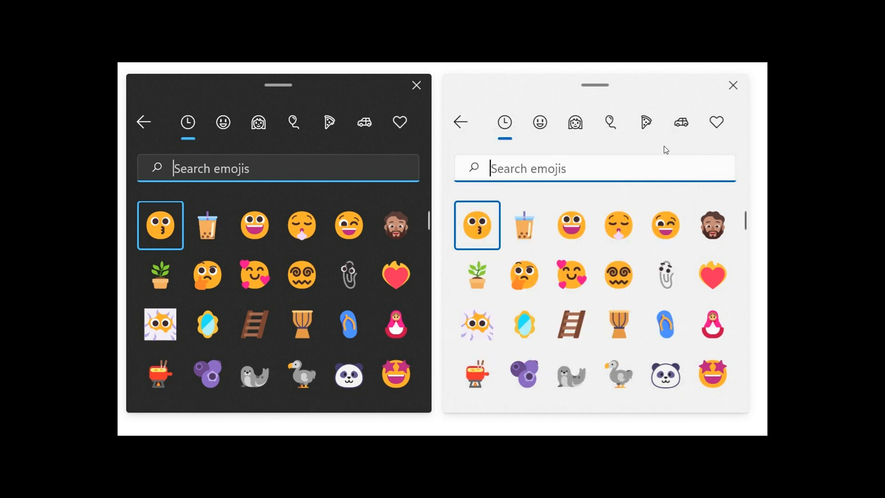
pyautogui.press('Escape')
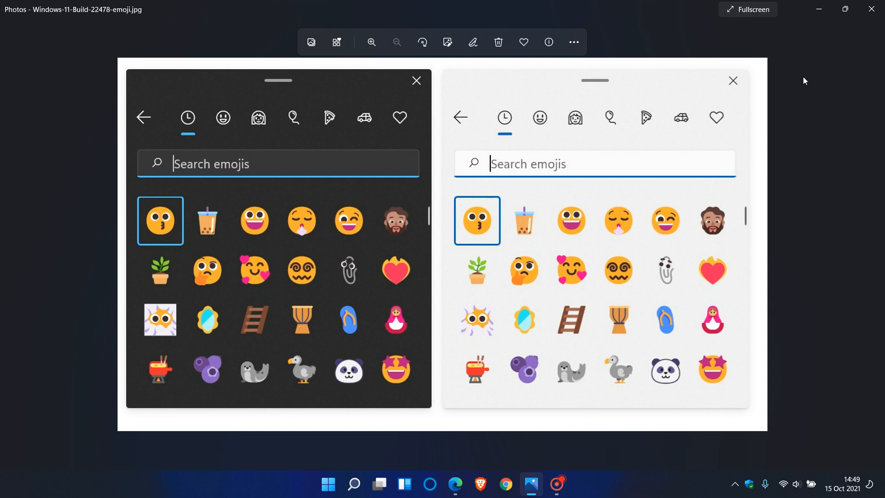
# Step: Minimize the Photos window so only the desktop wallpaper shows
pyautogui.click(819, 11)
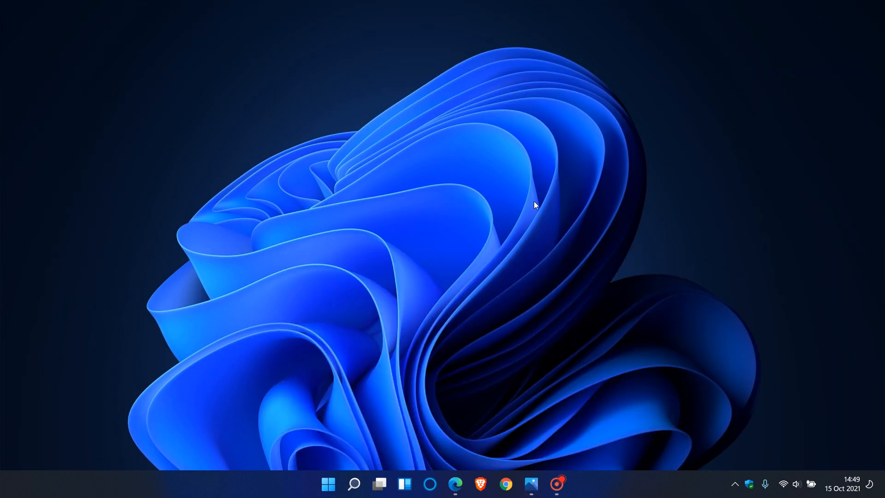